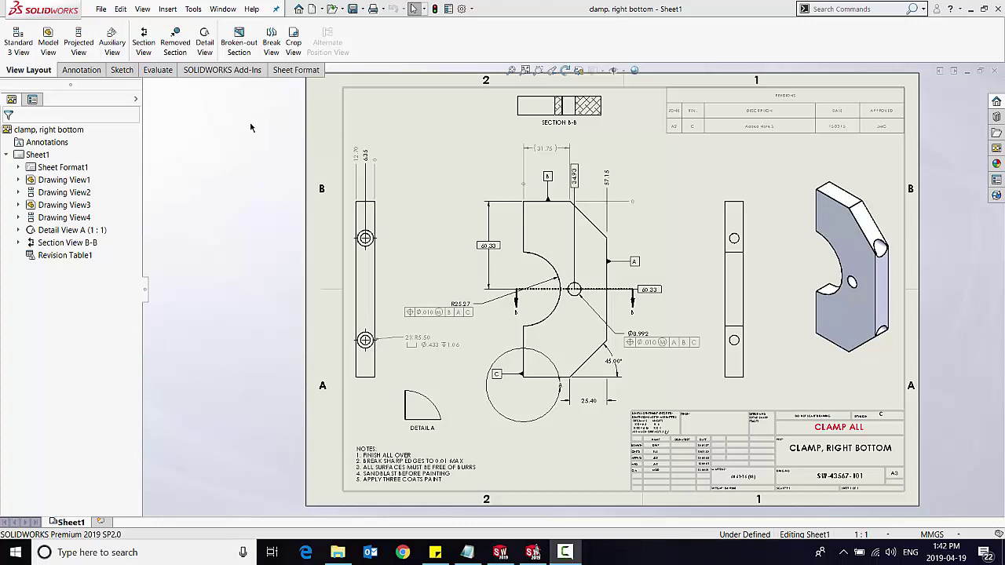
- Enable the SOLIDWORKS Inspection add-in in the Options > Add-Ins manager
left_click(244, 71)
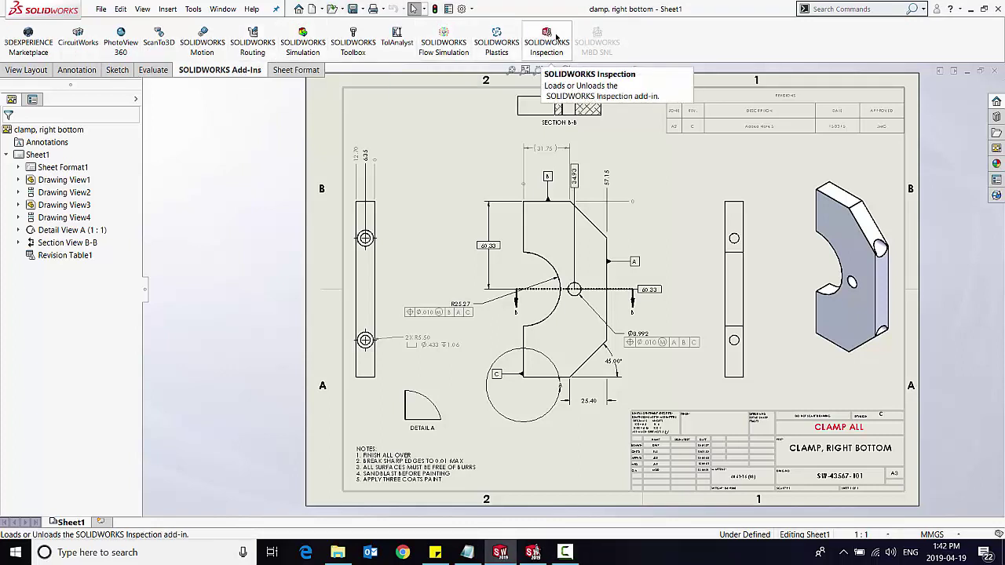
left_click(471, 8)
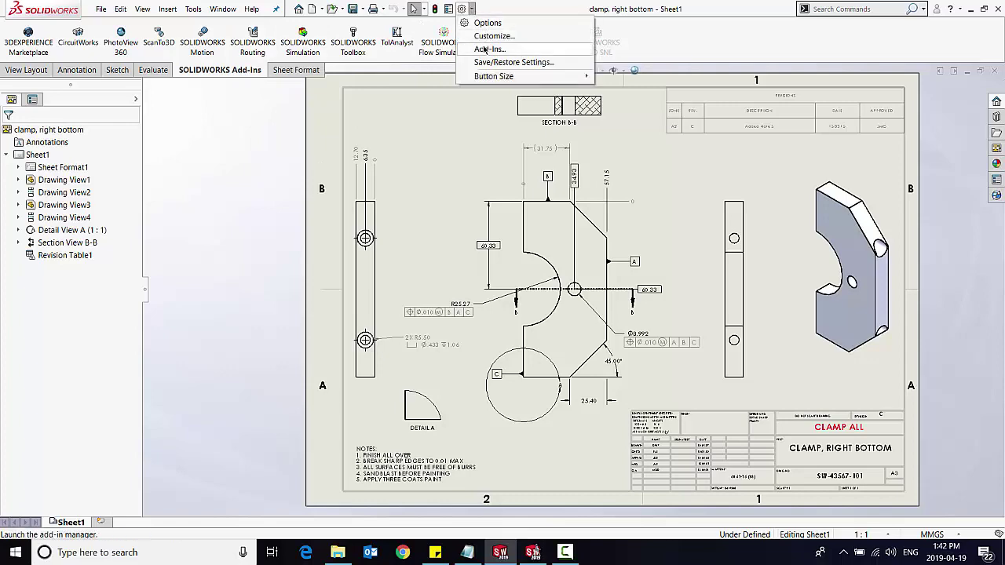
left_click(485, 49)
scroll(339, 353, "down", 1)
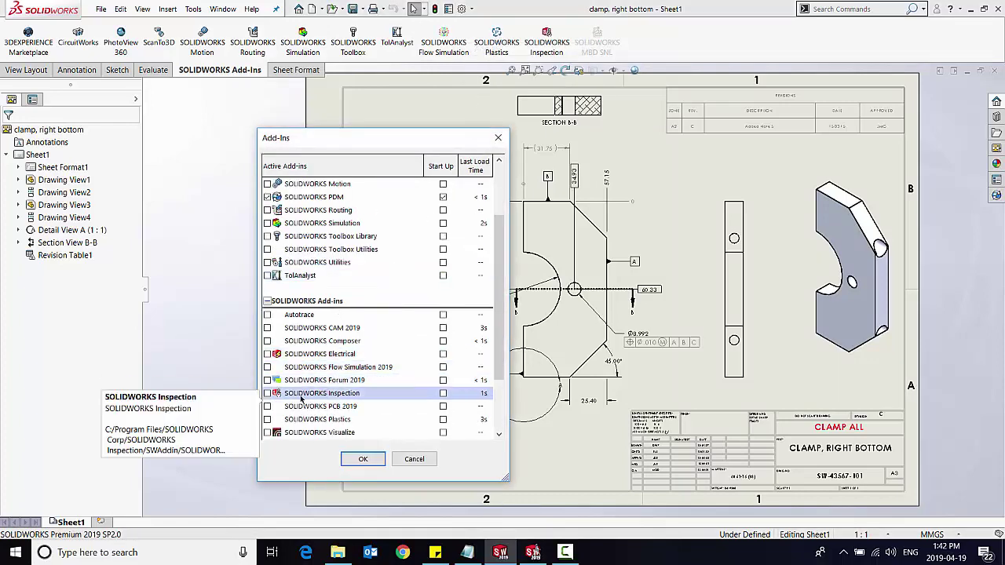
left_click(267, 394)
left_click(363, 459)
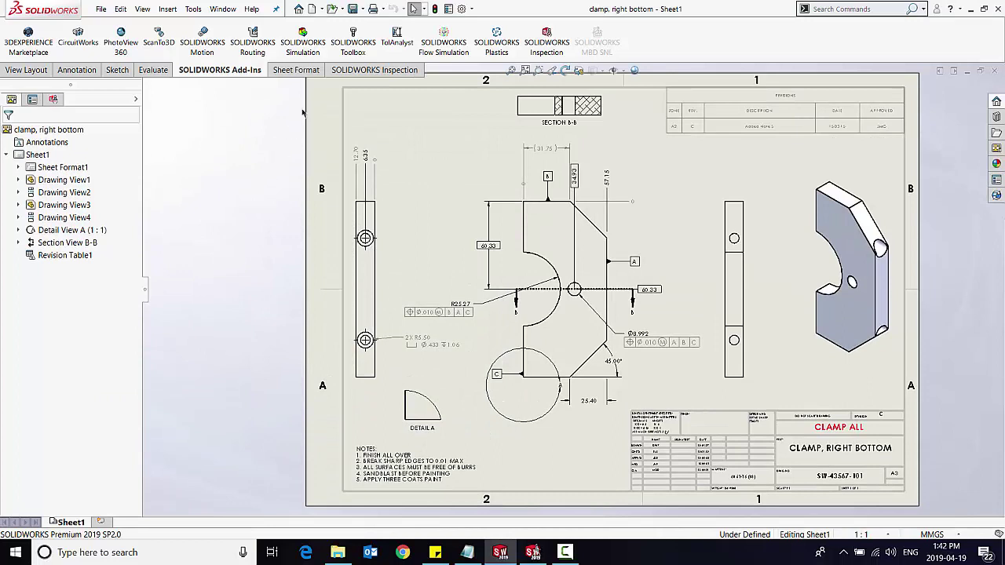
- Start a new inspection project on the ANSI B4.1 IT5 template
left_click(365, 73)
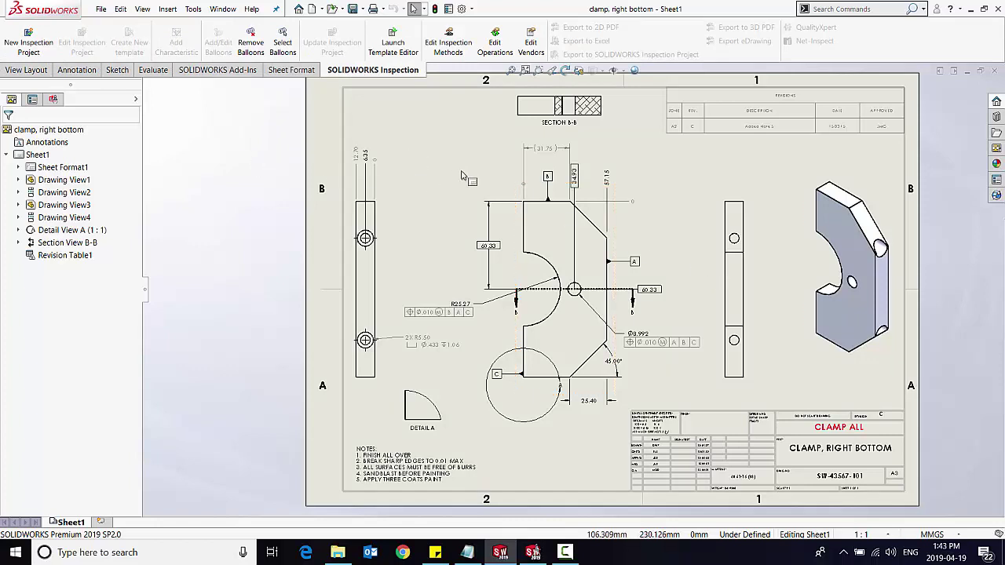
left_click(33, 47)
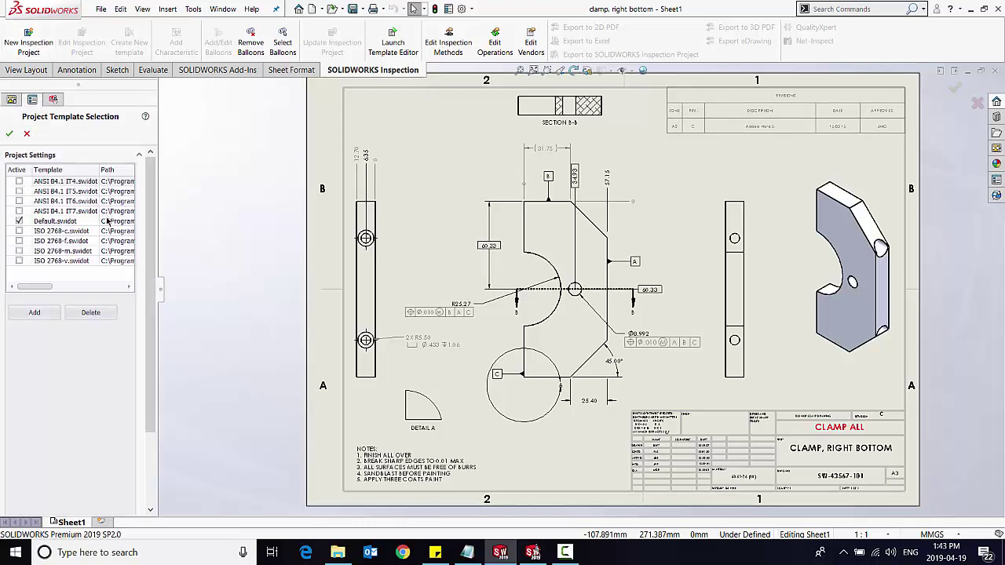
left_click(19, 191)
left_click(9, 134)
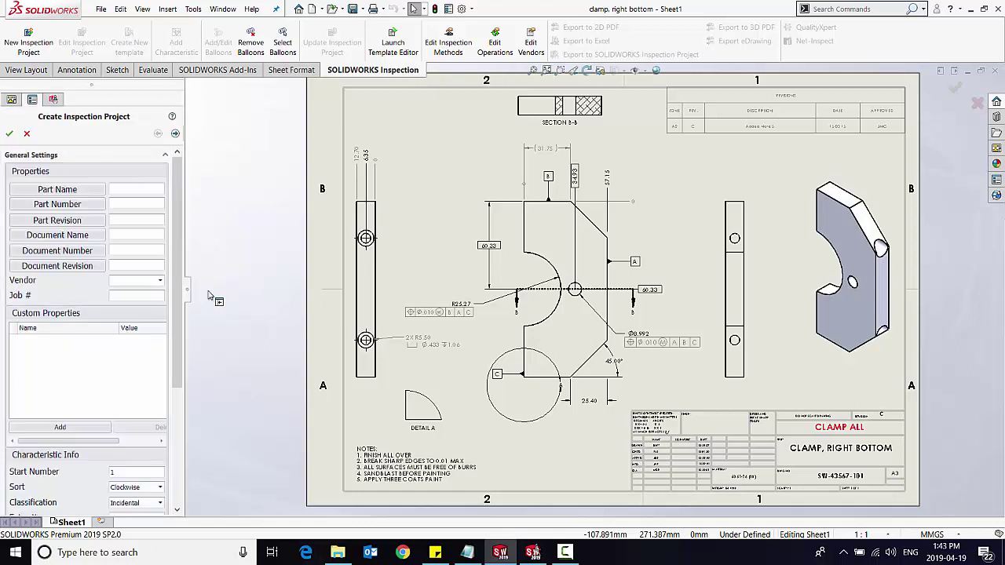
left_click_drag(184, 295, 245, 299)
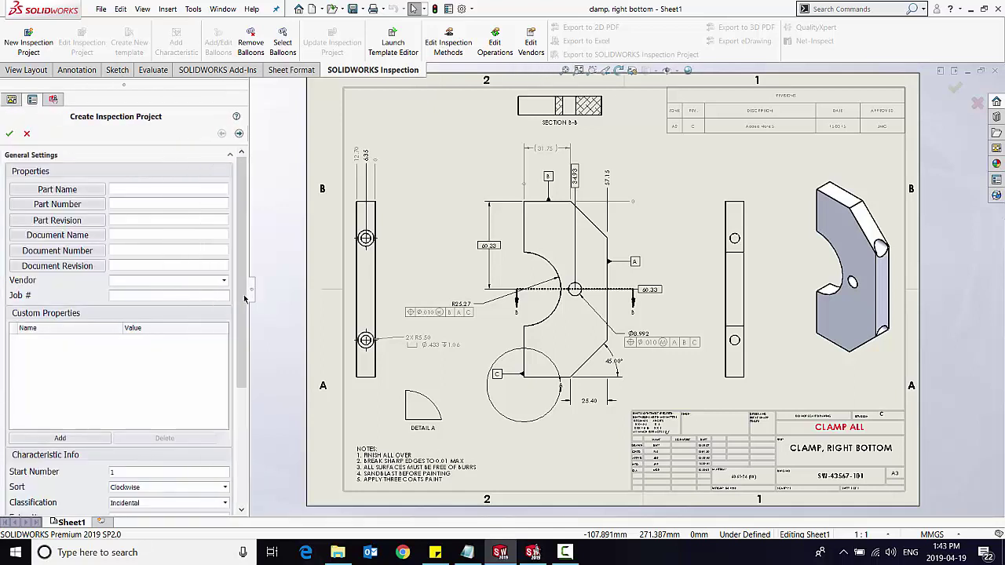
- Link Part Name, Number and Revision to the model's Description, Number and Revision properties
left_click(96, 192)
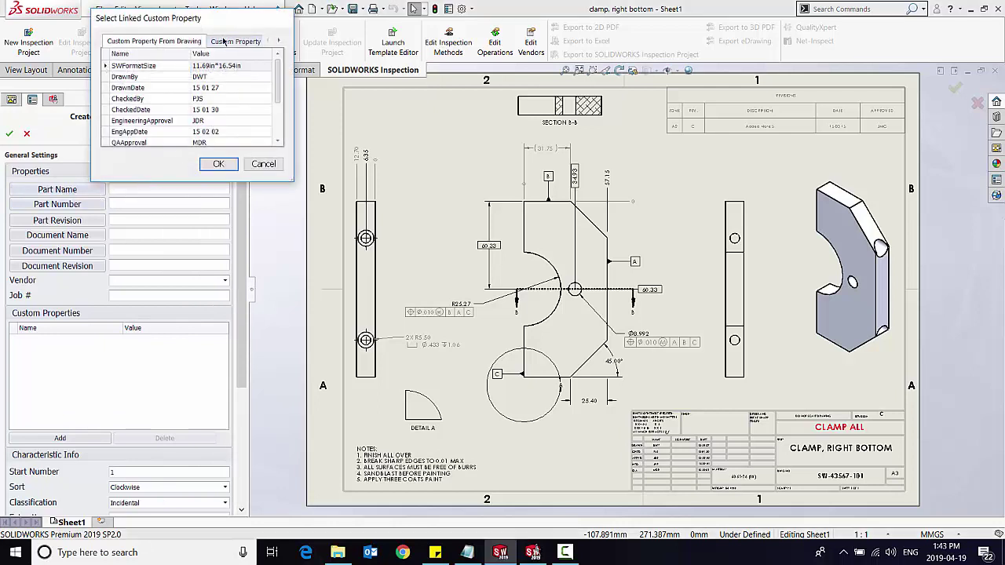
left_click(223, 43)
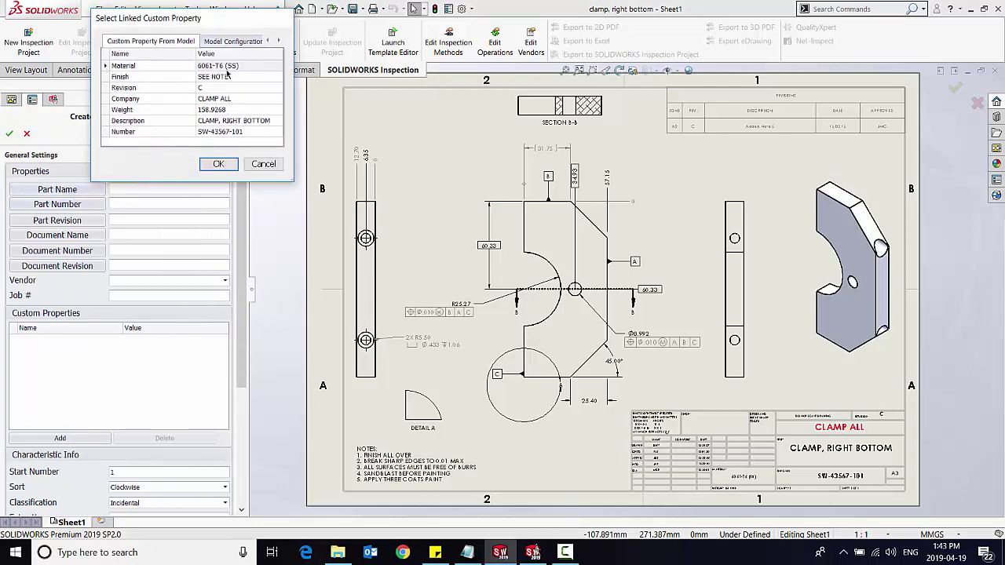
left_click(179, 122)
left_click(220, 164)
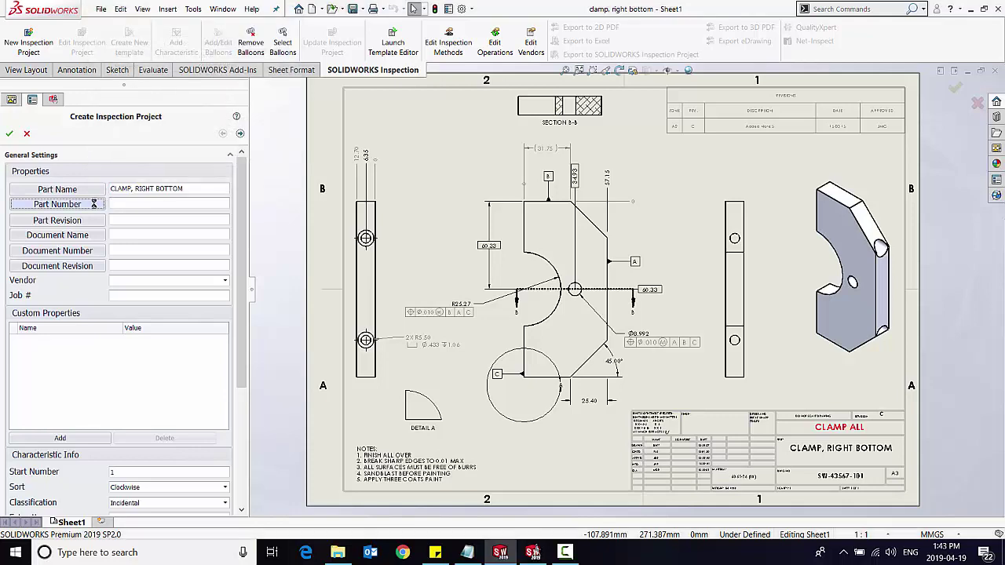
left_click(95, 206)
left_click(224, 43)
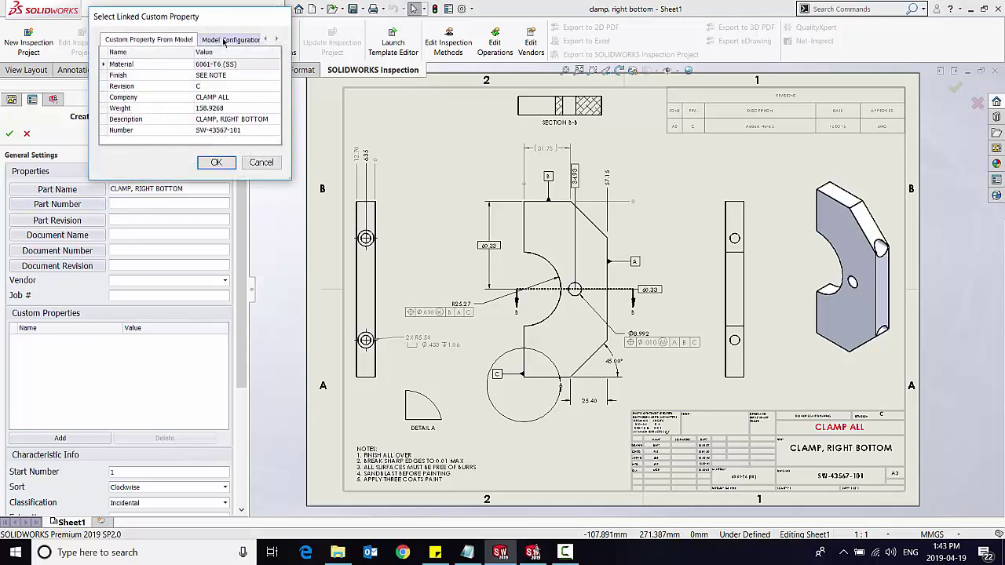
left_click(163, 130)
left_click(214, 164)
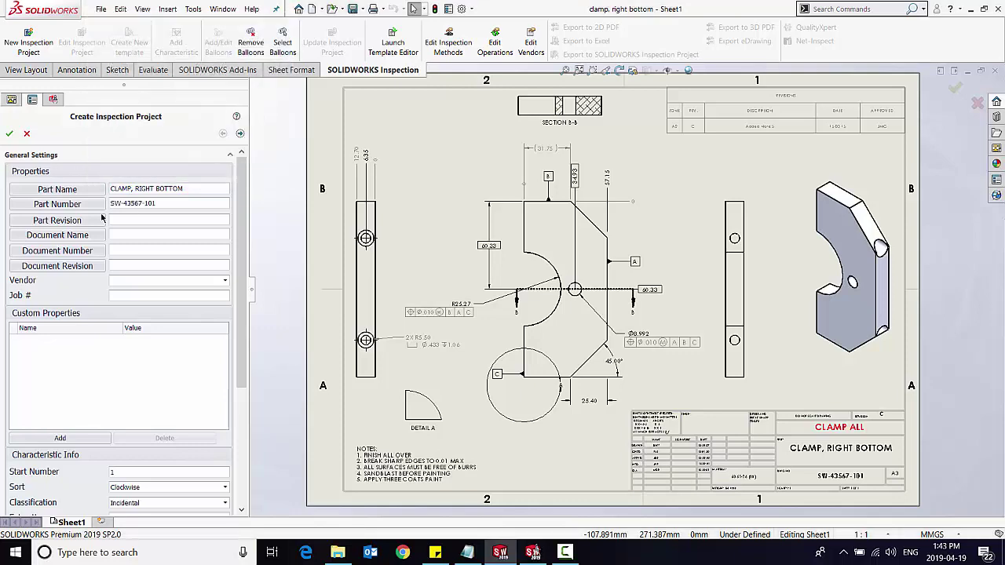
left_click(57, 220)
left_click(233, 40)
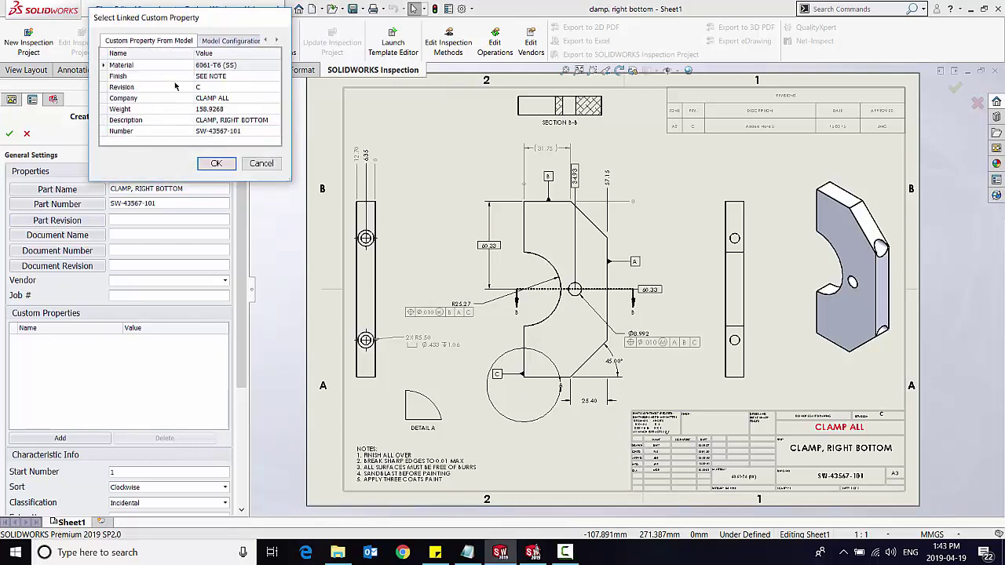
left_click(173, 88)
- Confirm the revision link, keep Automatic extraction, and add reference dimensions and secondary units
left_click(216, 163)
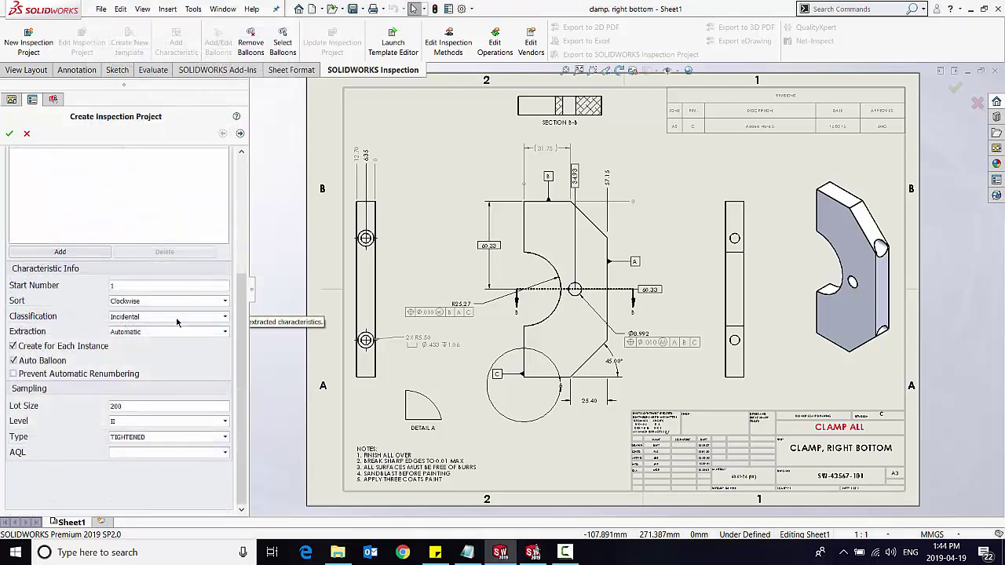
left_click(172, 331)
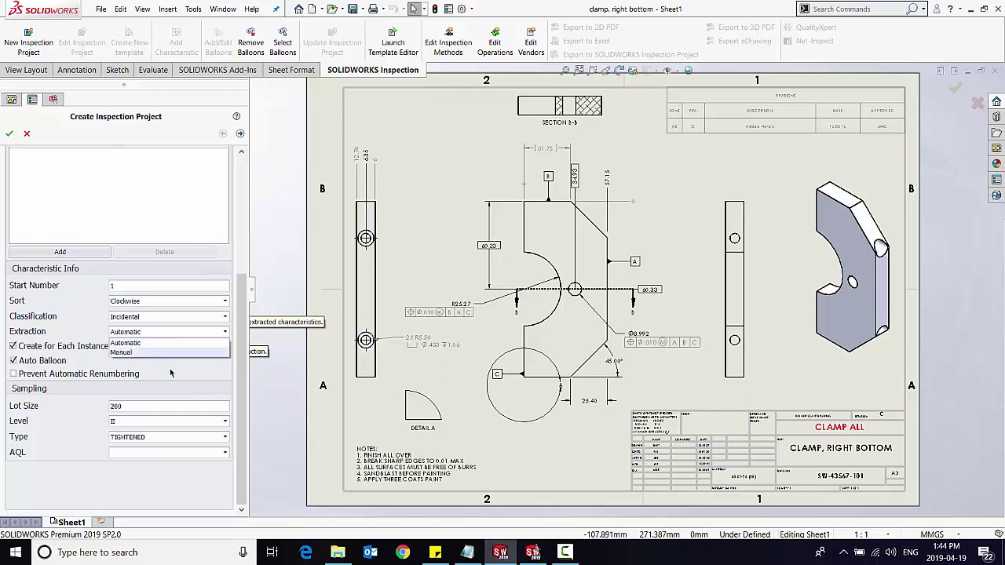
left_click(166, 370)
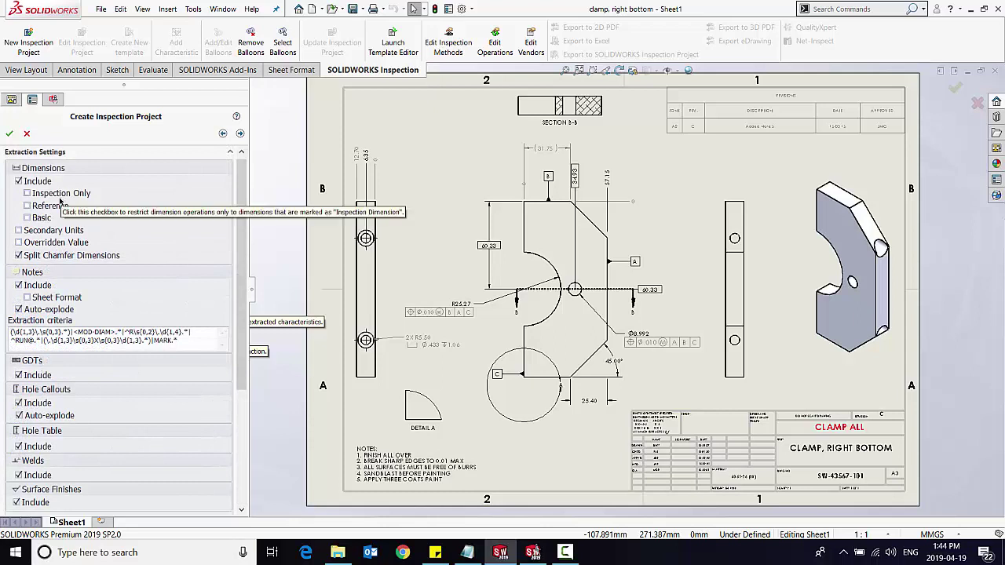
left_click(60, 205)
left_click(53, 229)
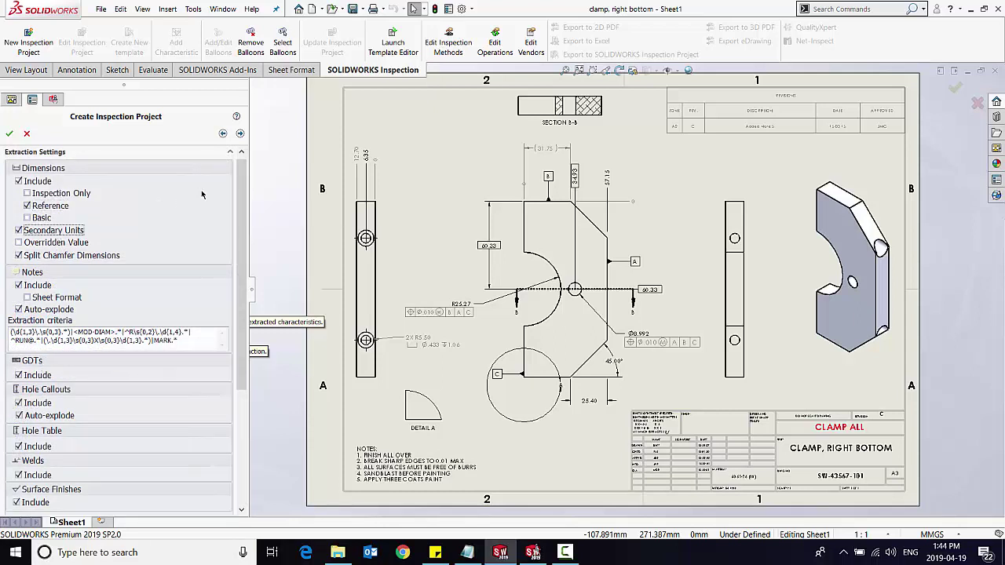
scroll(243, 231, "down", 1)
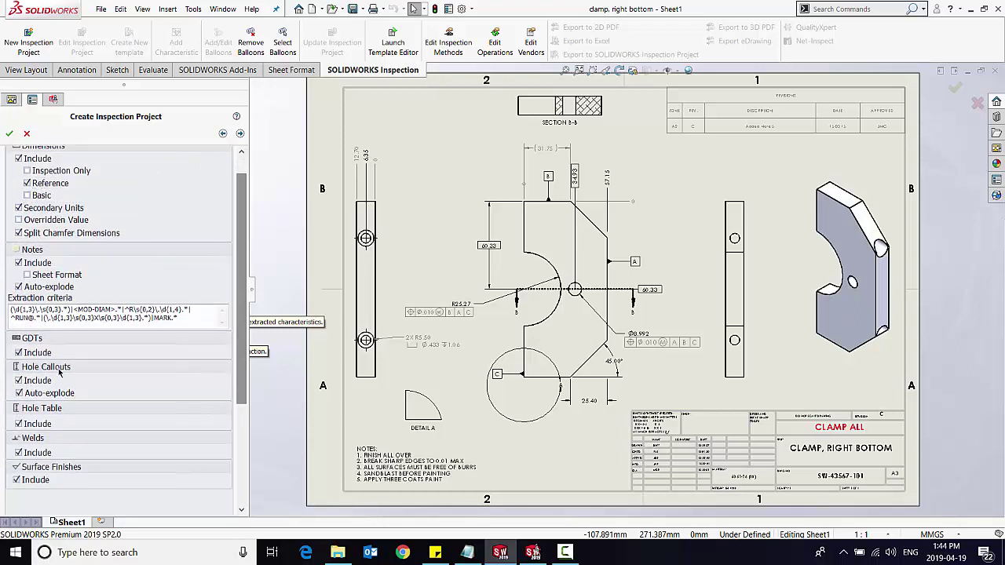
left_click(241, 133)
- Choose By Precision tolerancing and create the project, auto-ballooning the clamp drawing
scroll(110, 240, "up", 1)
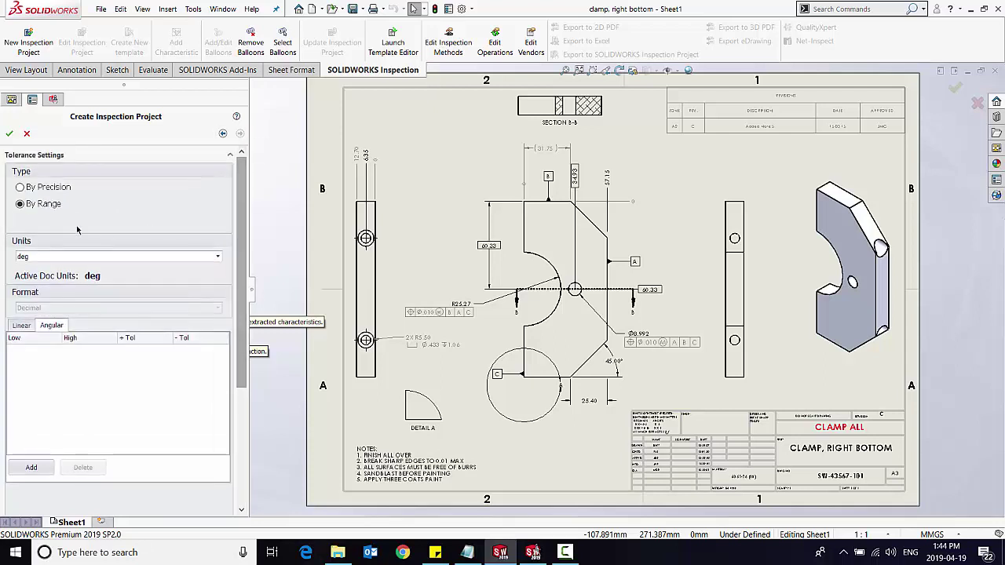
left_click(55, 191)
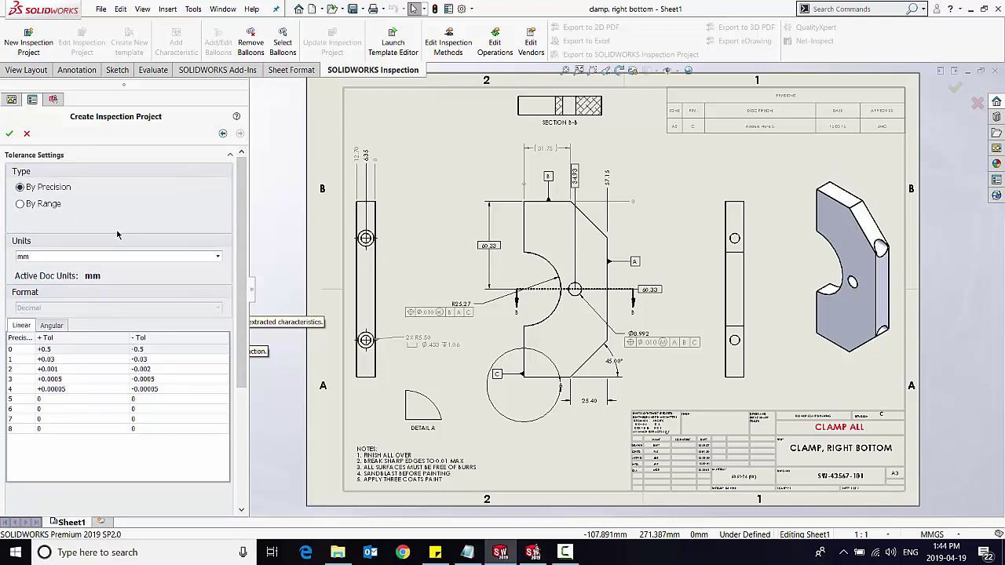
left_click(8, 134)
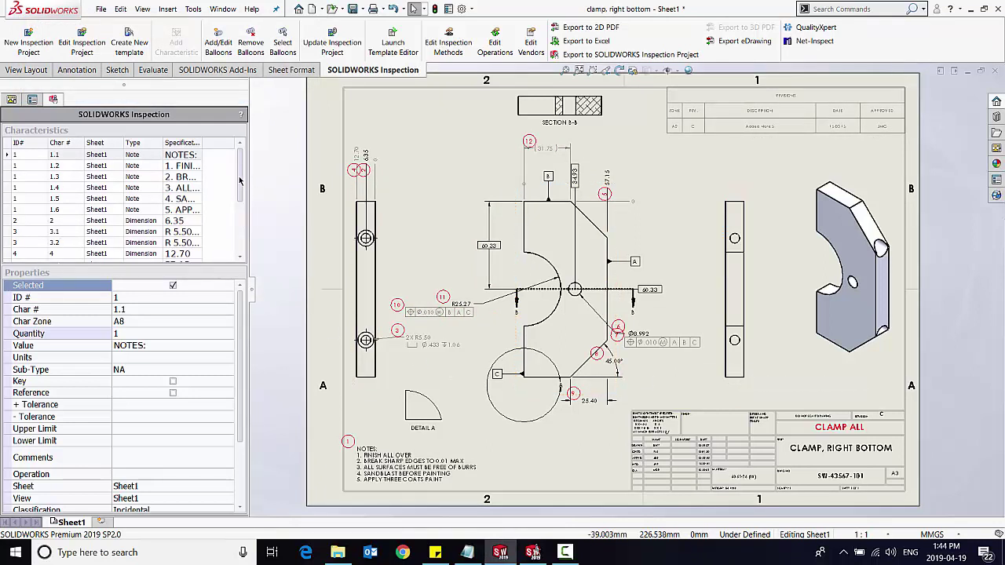
- Export the ballooned clamp drawing as a 2D PDF saved to the Desktop
left_click_drag(241, 183, 242, 234)
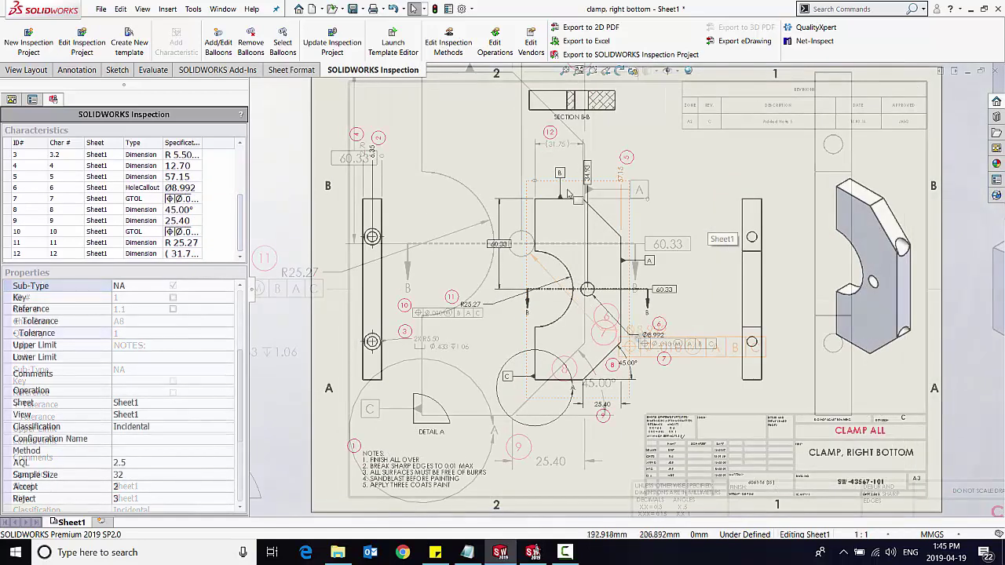
left_click(603, 30)
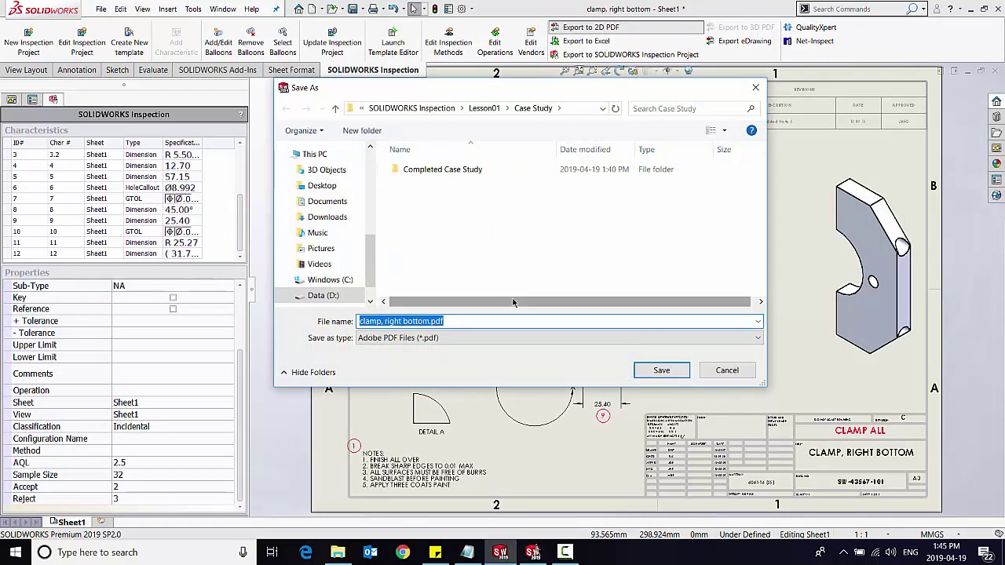
scroll(329, 227, "up", 2)
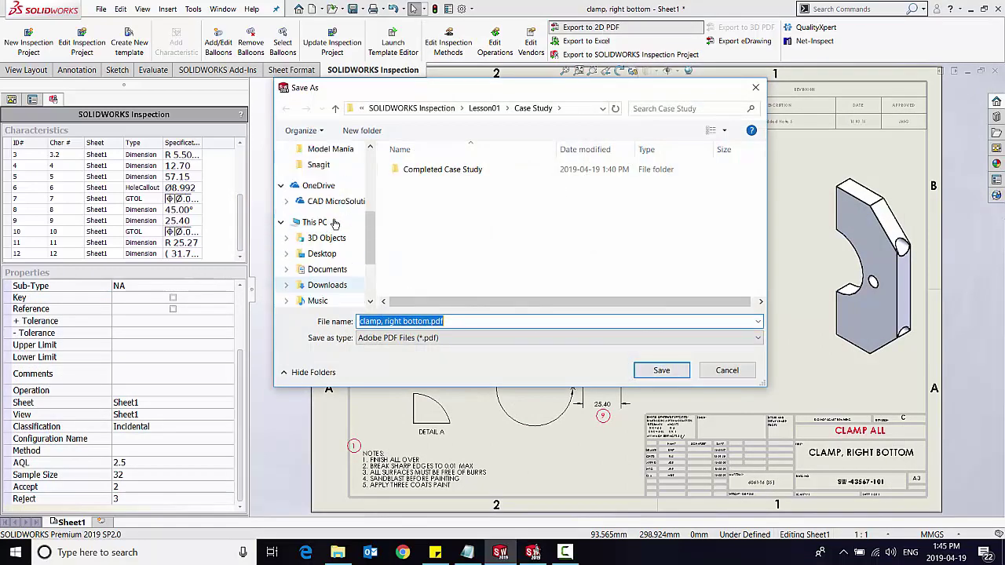
scroll(330, 228, "up", 1)
left_click(322, 269)
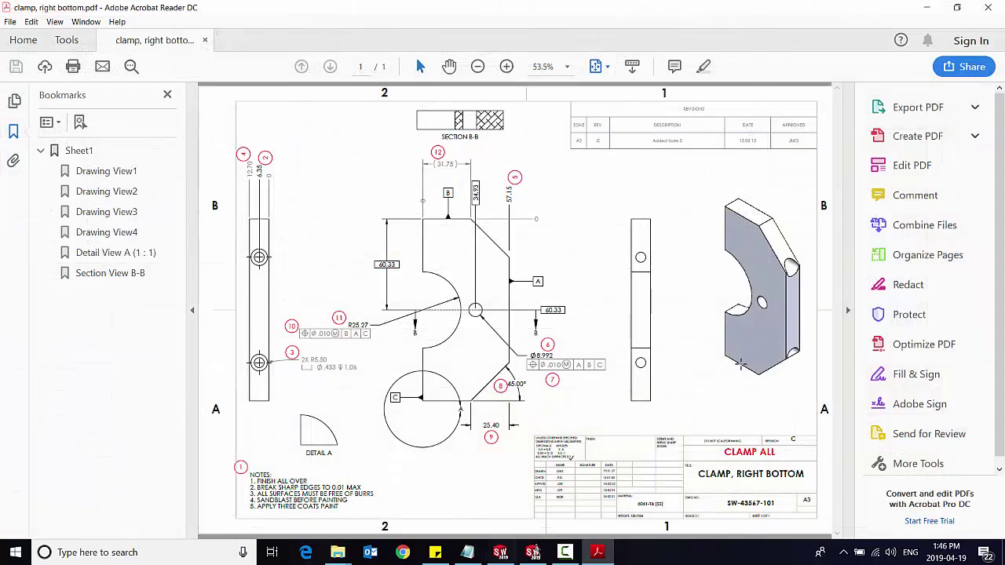
- Export the inspection report to Excel using the AS9102 template
left_click(500, 552)
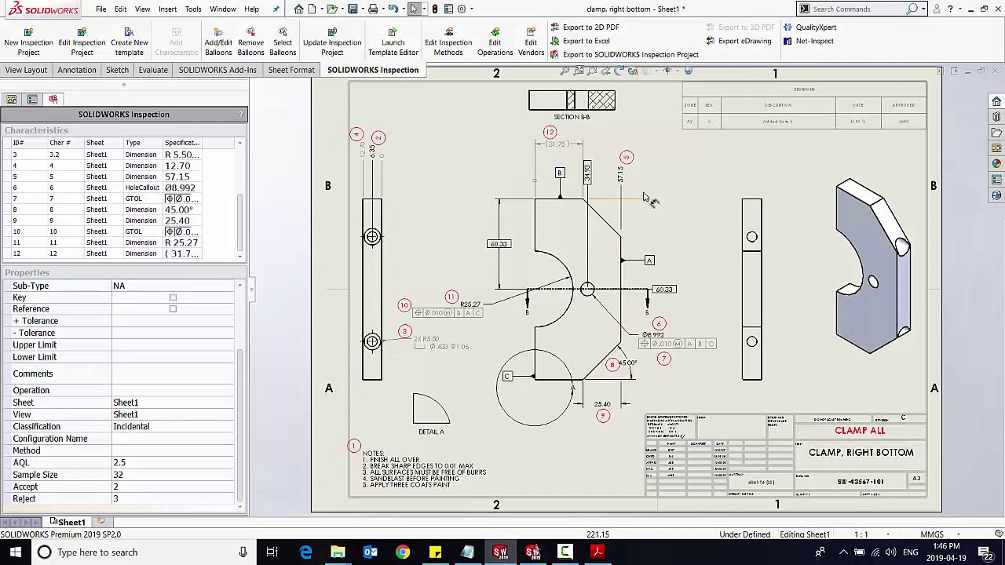
left_click(595, 45)
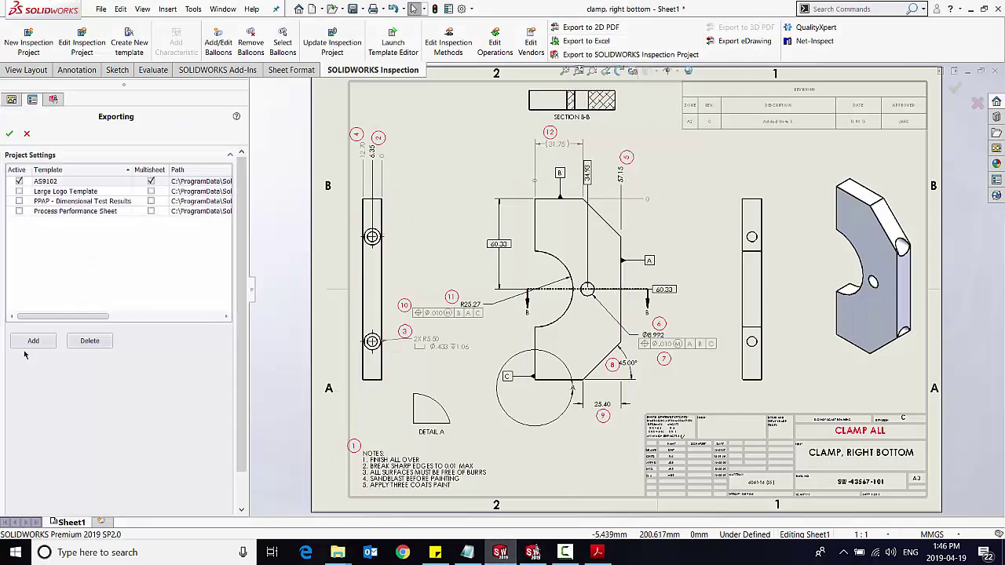
left_click(9, 134)
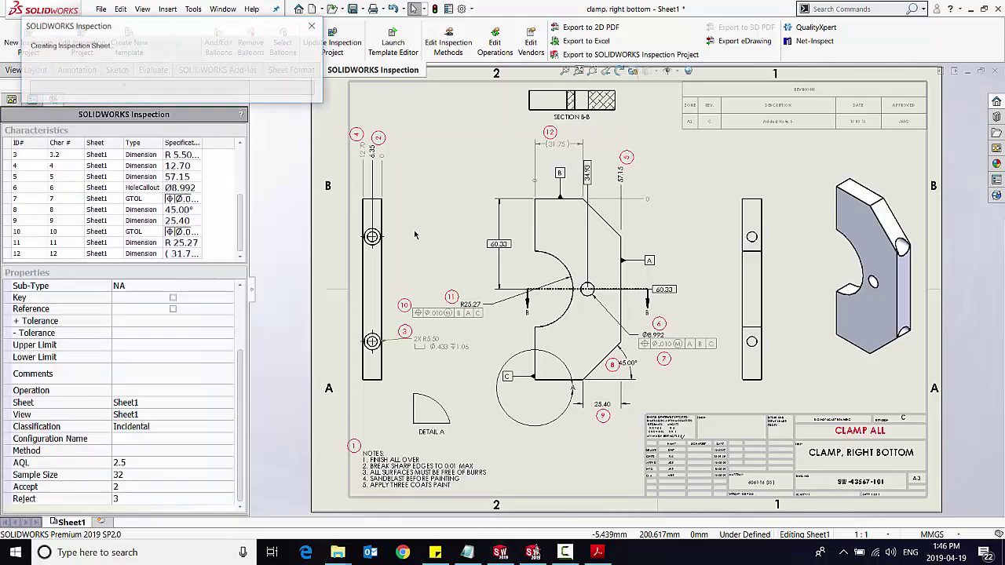
- Save the exported First Article Inspection Report, scroll through it, and close Excel
key("Return")
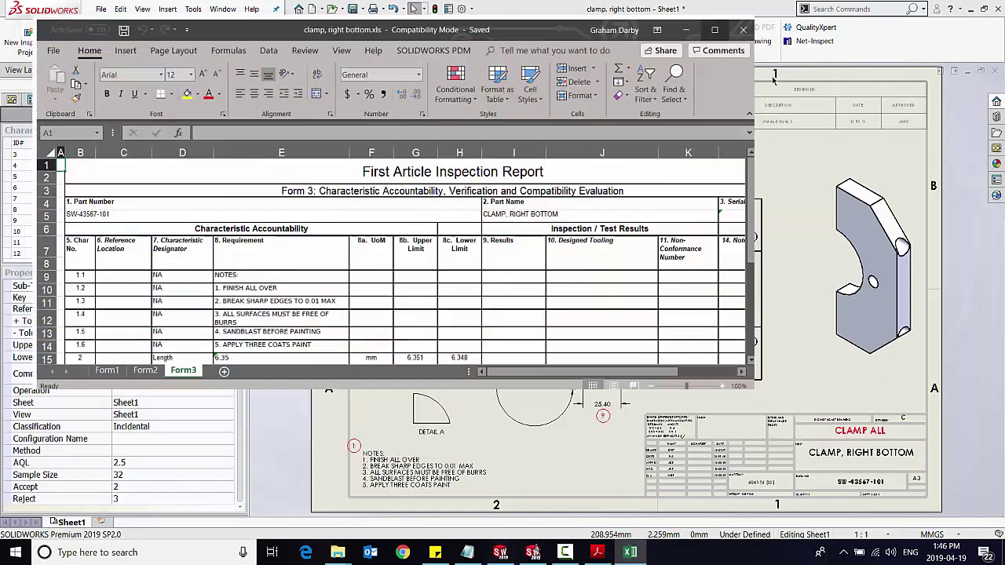
scroll(369, 172, "down", 1)
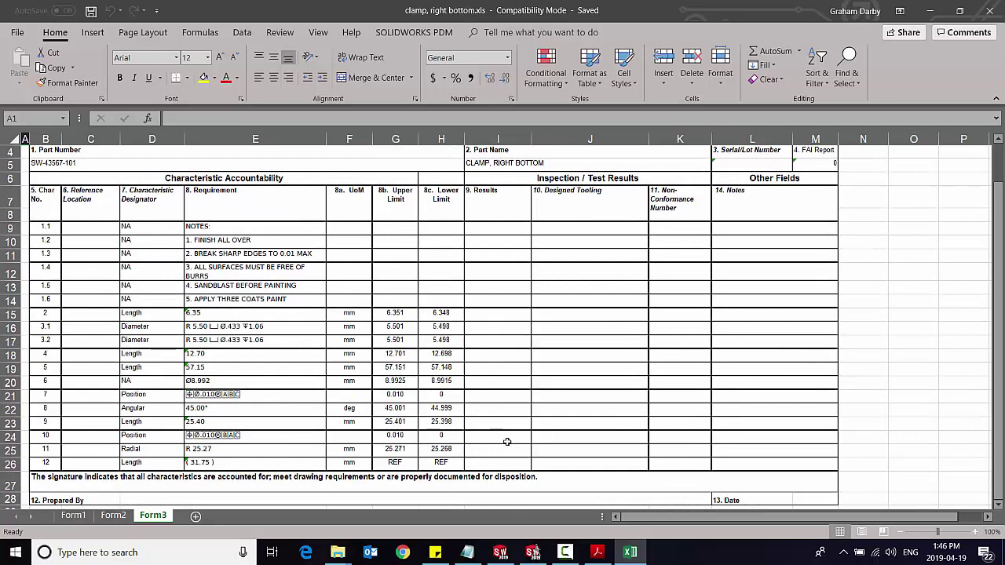
left_click(994, 11)
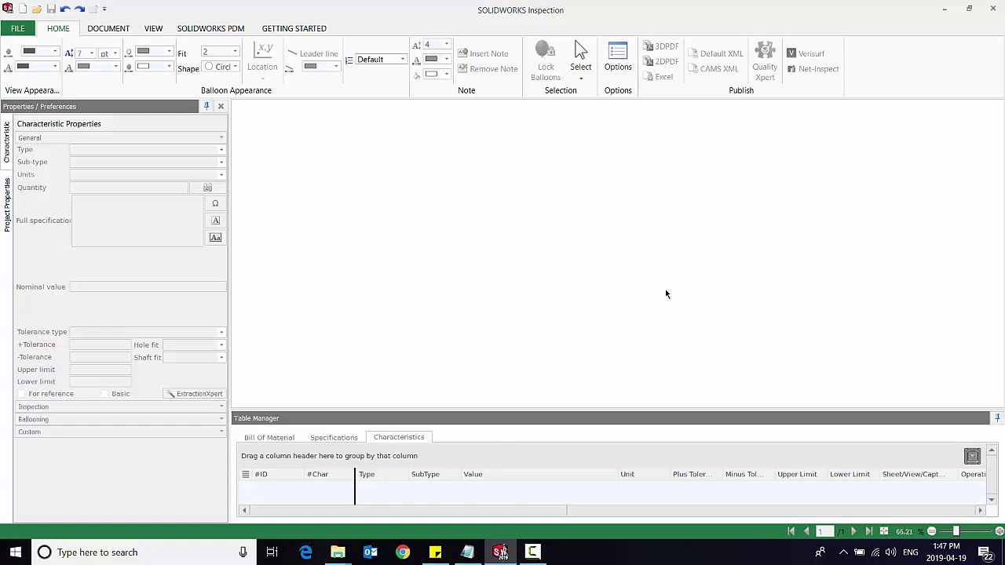
- Create a new AS9102 (Metric) project from the TopMotorClampRevA.PDF drawing
left_click(4, 30)
left_click(51, 61)
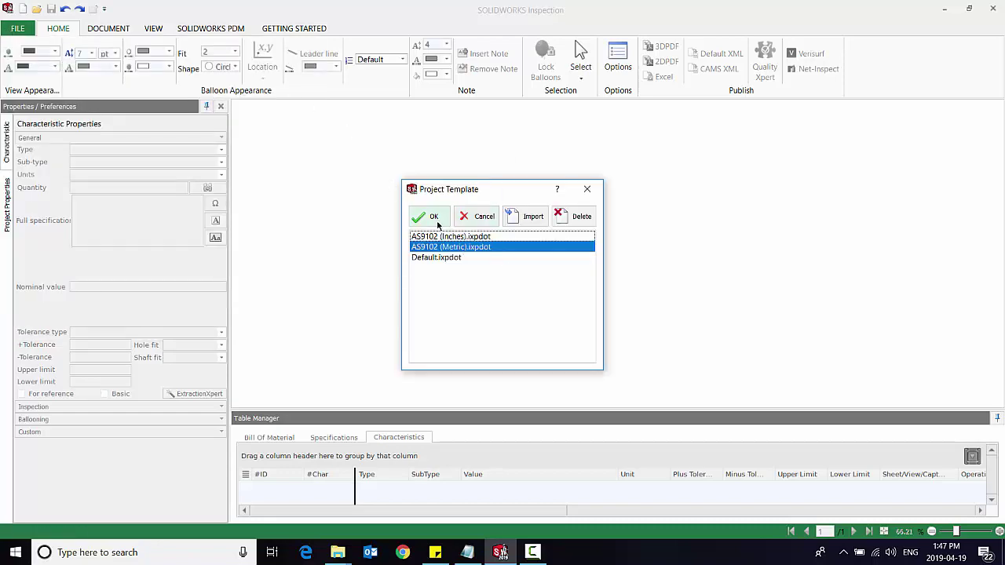
left_click(437, 219)
left_click(209, 120)
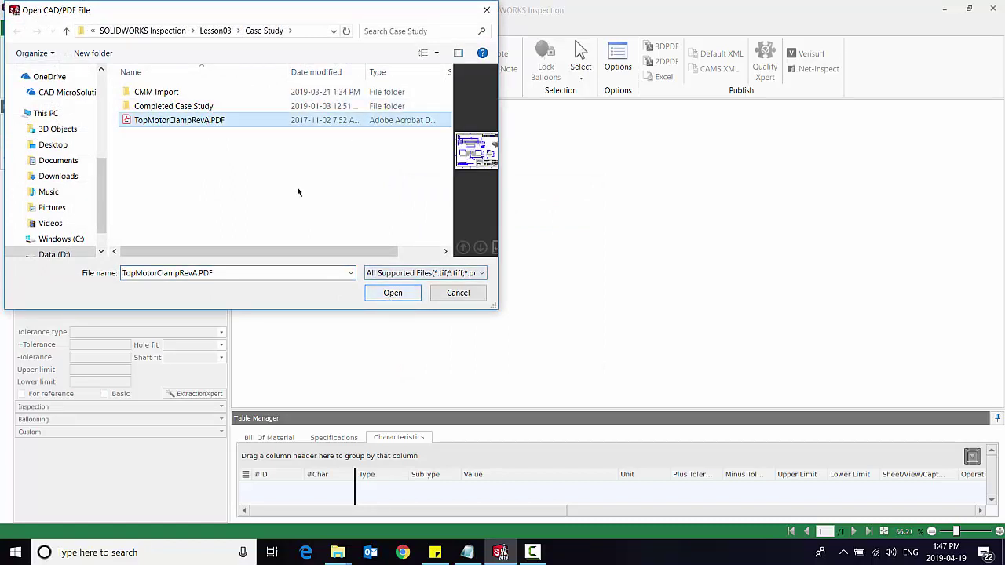
left_click(399, 299)
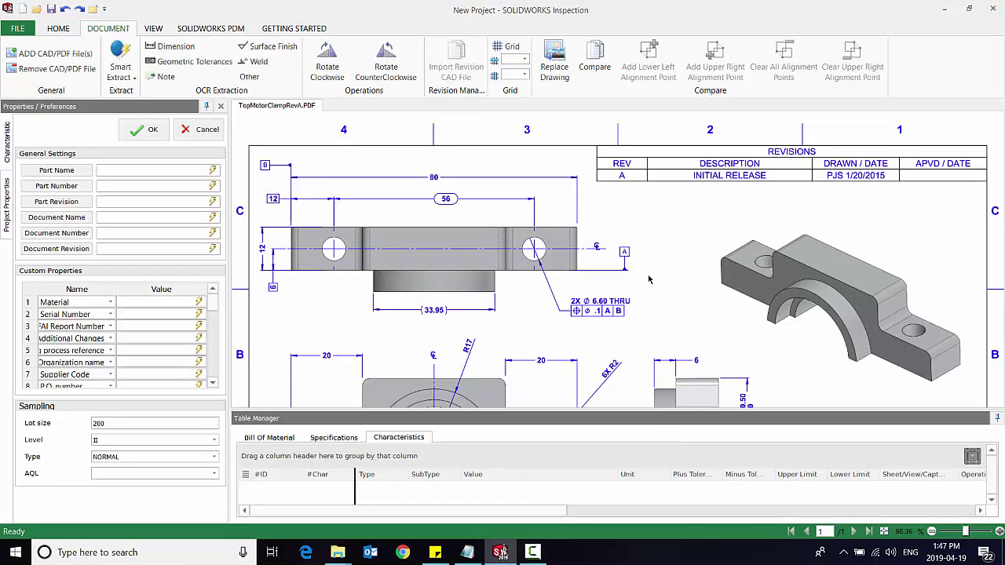
- Run Smart Extract to balloon the clamp PDF and extract its characteristics and properties
scroll(650, 281, "down", 1)
scroll(651, 285, "up", 2)
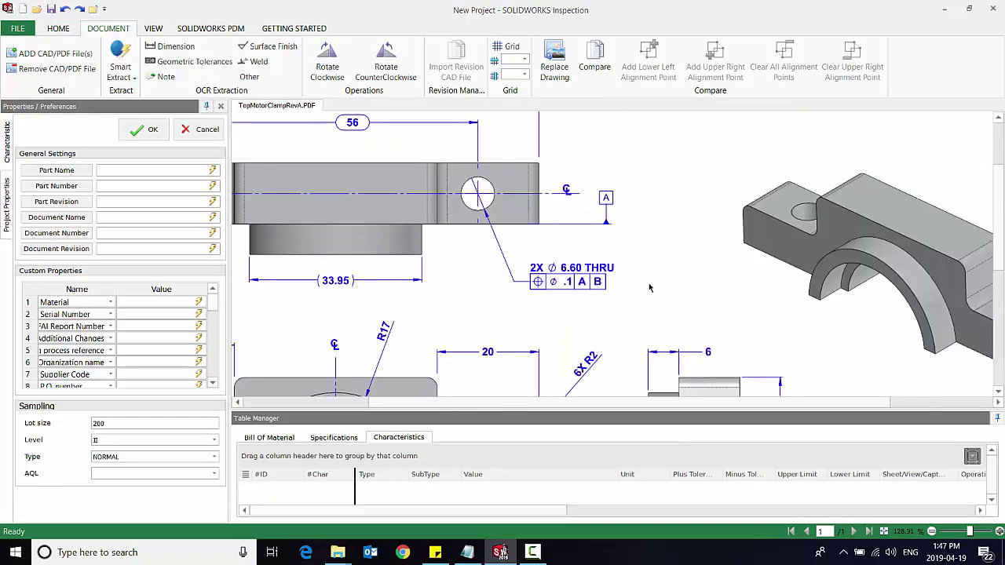
scroll(649, 288, "down", 3)
scroll(719, 281, "down", 1)
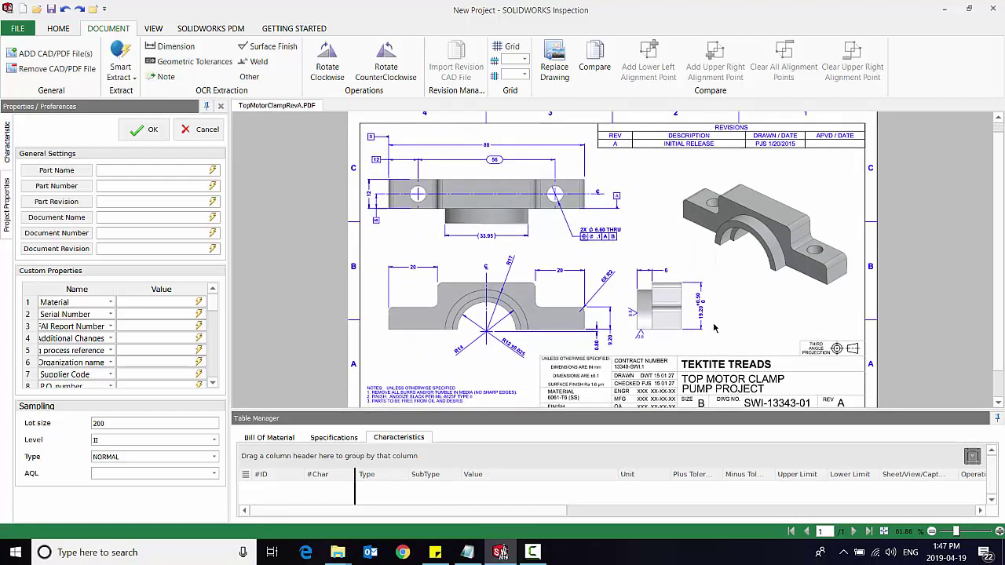
left_click(121, 76)
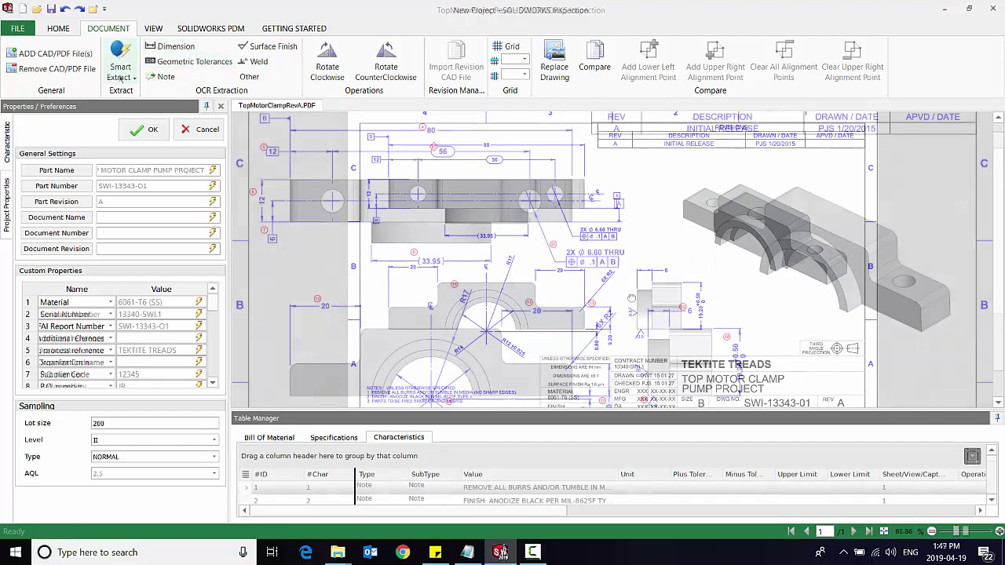
scroll(623, 288, "down", 2)
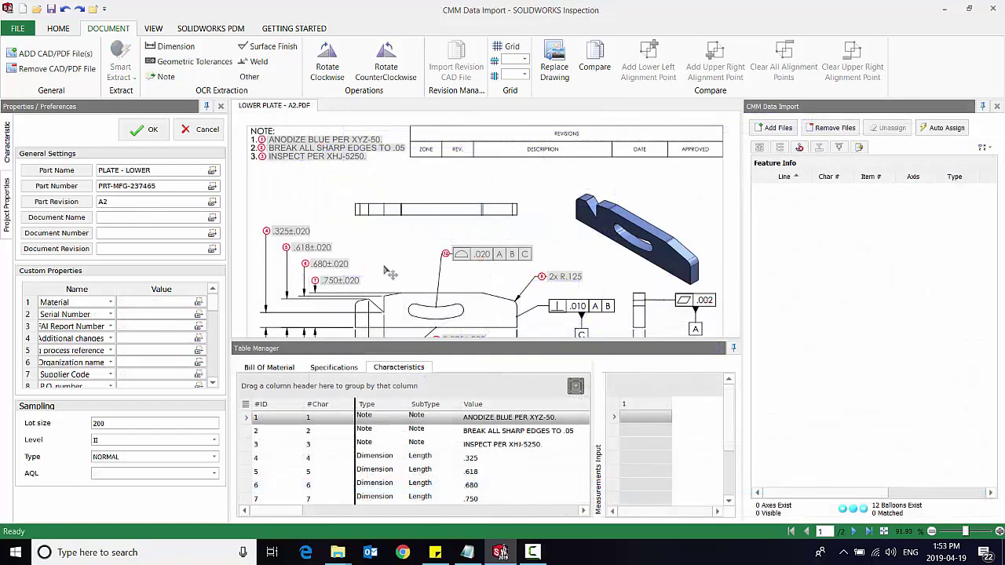
- Scroll through the Lower Plate A2 project to review its confirmed properties
scroll(377, 251, "down", 1)
scroll(361, 232, "down", 1)
scroll(346, 208, "down", 1)
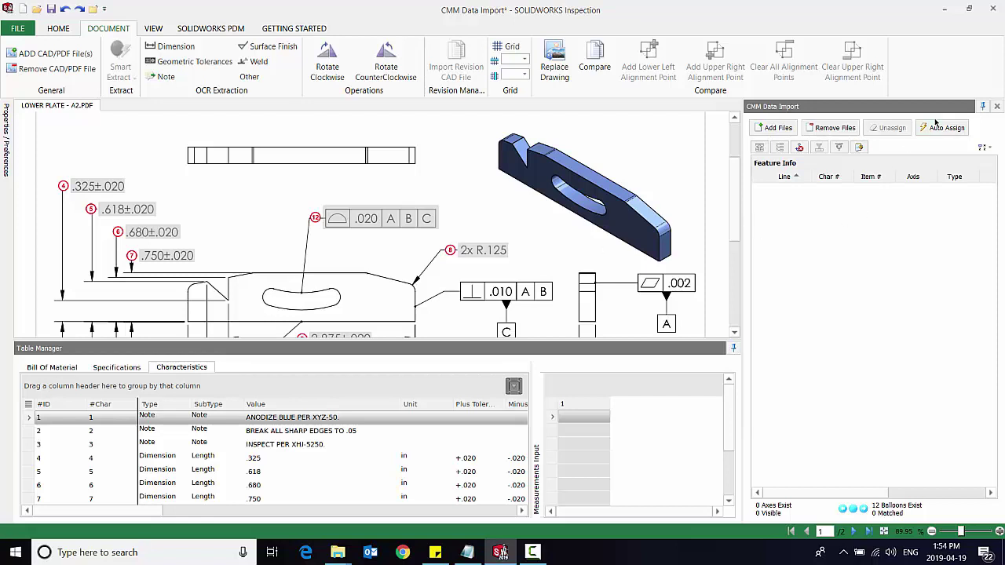
- Load the CMM results text file and auto-assign by type and nominal, overwriting existing results
left_click(780, 127)
left_click(179, 170)
left_click(390, 291)
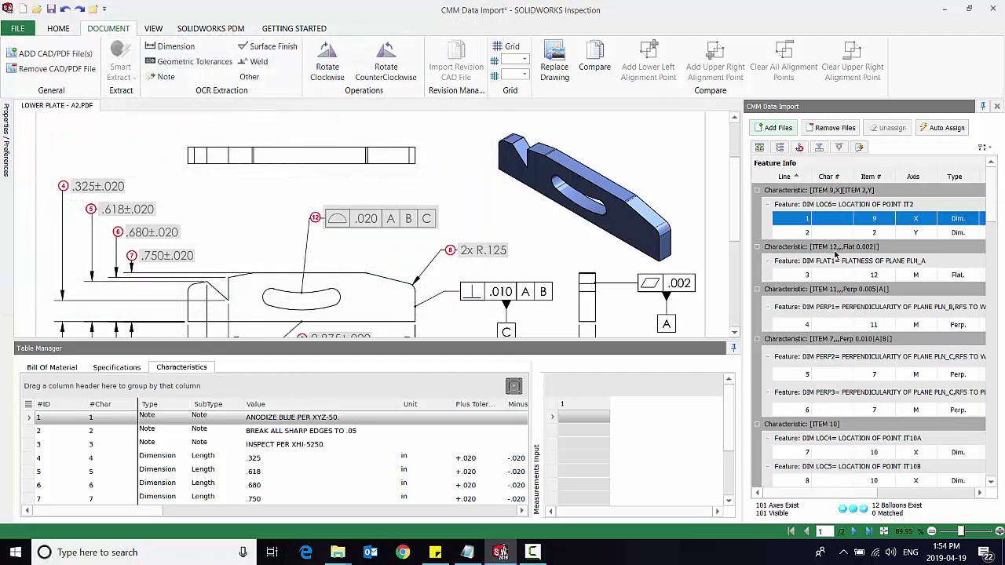
left_click(944, 129)
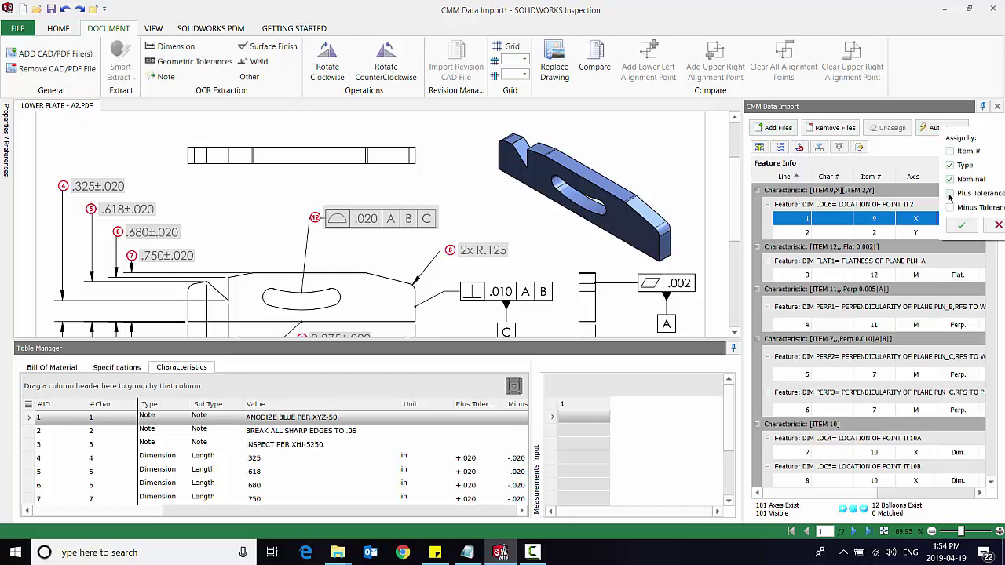
left_click(960, 225)
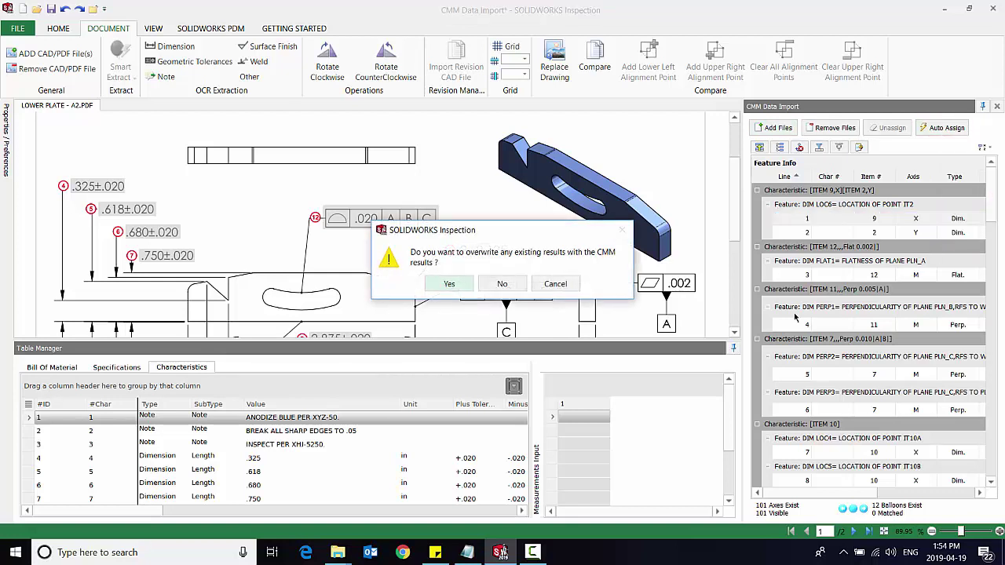
left_click(456, 285)
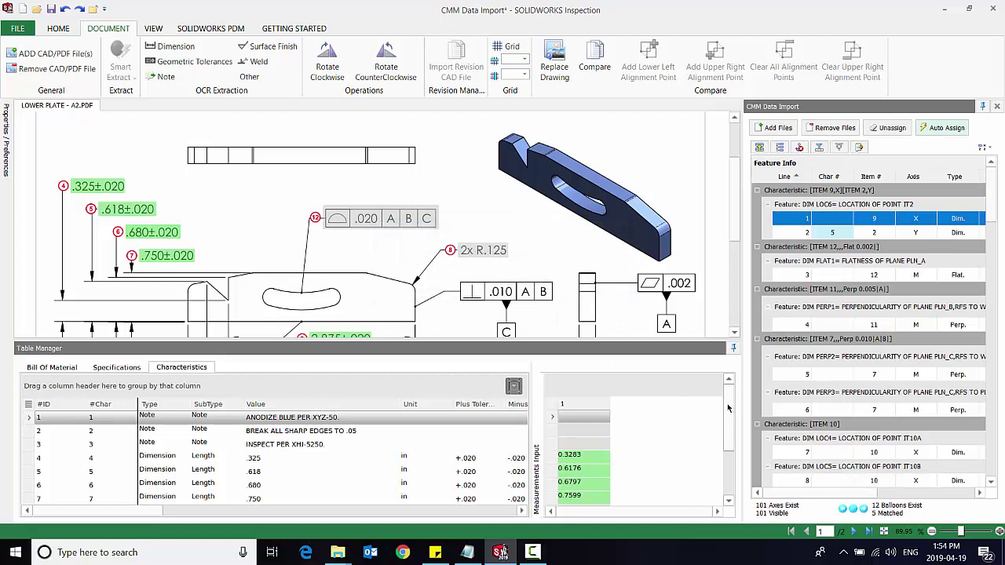
left_click_drag(727, 409, 728, 457)
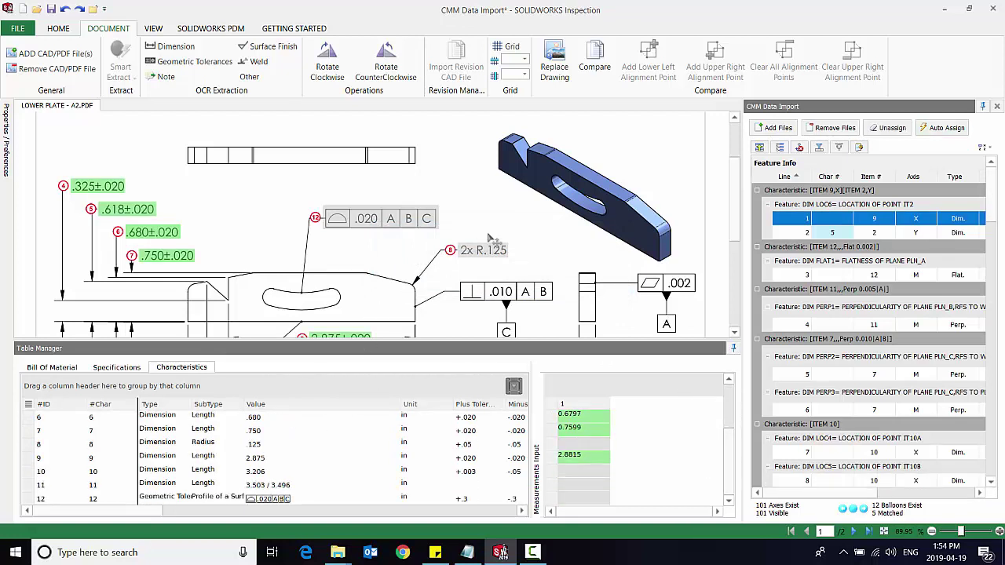